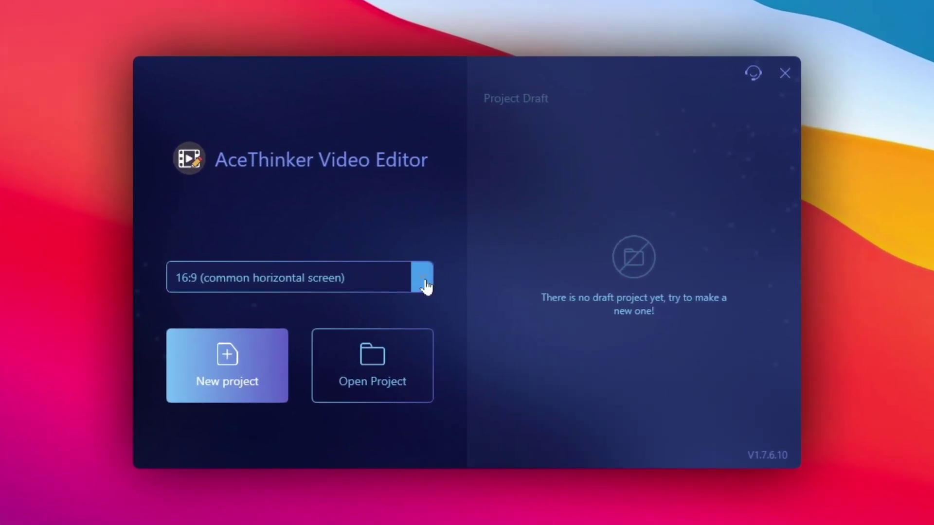
Show the aspect-ratio options (16:9, 9:16, 4:3 and others) for a new project
left_click(423, 278)
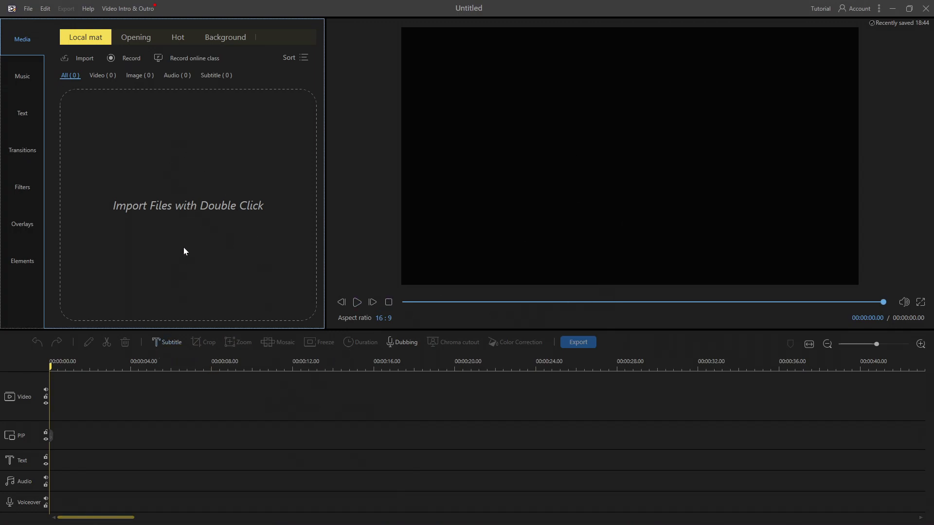
Import the three beach video clips and place video (2).mp4 on the video track
double_click(162, 234)
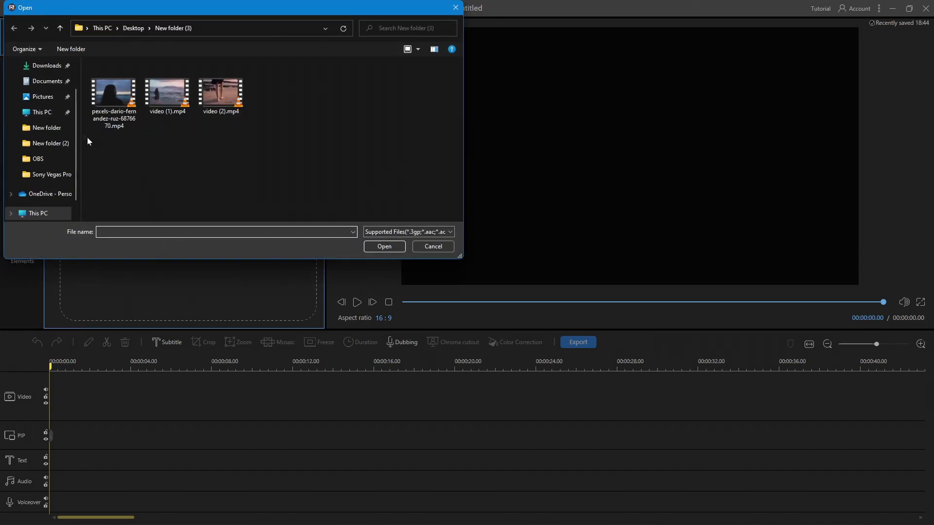
left_click_drag(304, 102, 137, 92)
left_click(370, 249)
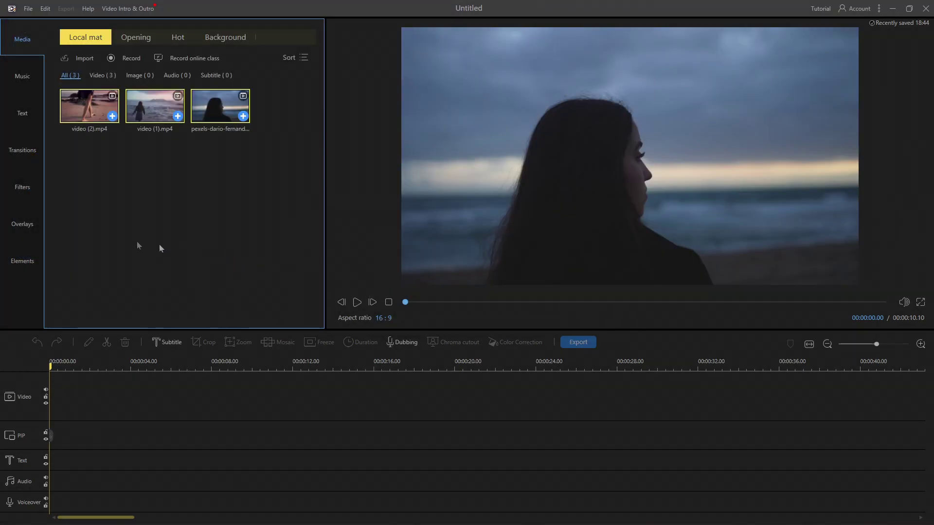
left_click(112, 117)
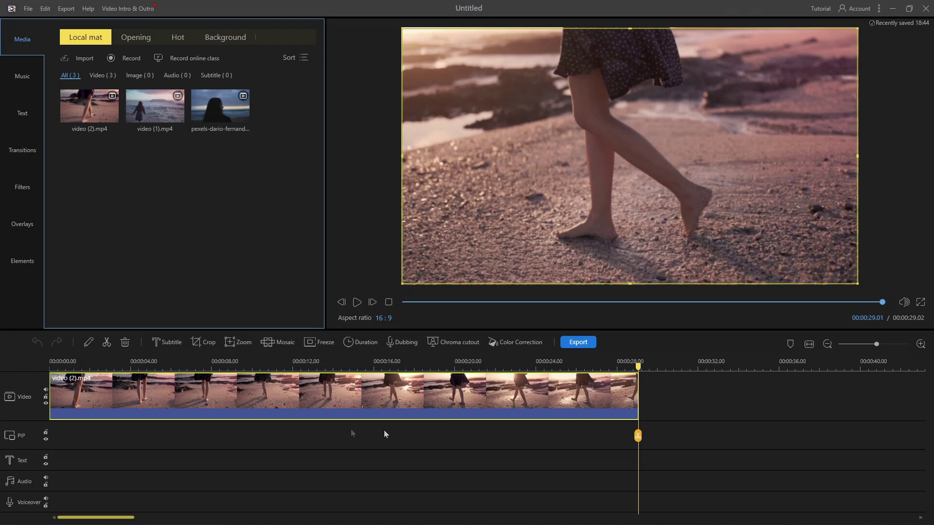
Cut video (2).mp4 down to its first five seconds and crop video (1).mp4 tighter
left_click_drag(638, 436, 163, 446)
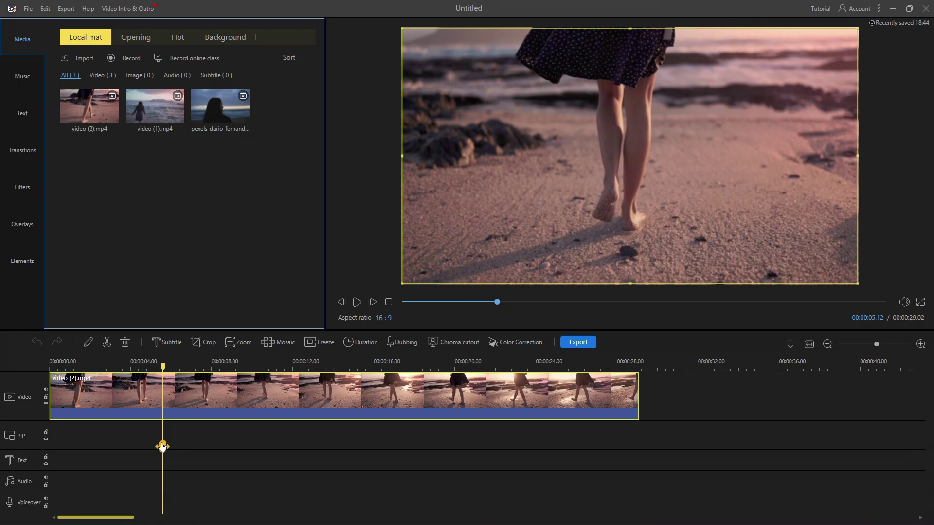
left_click(162, 446)
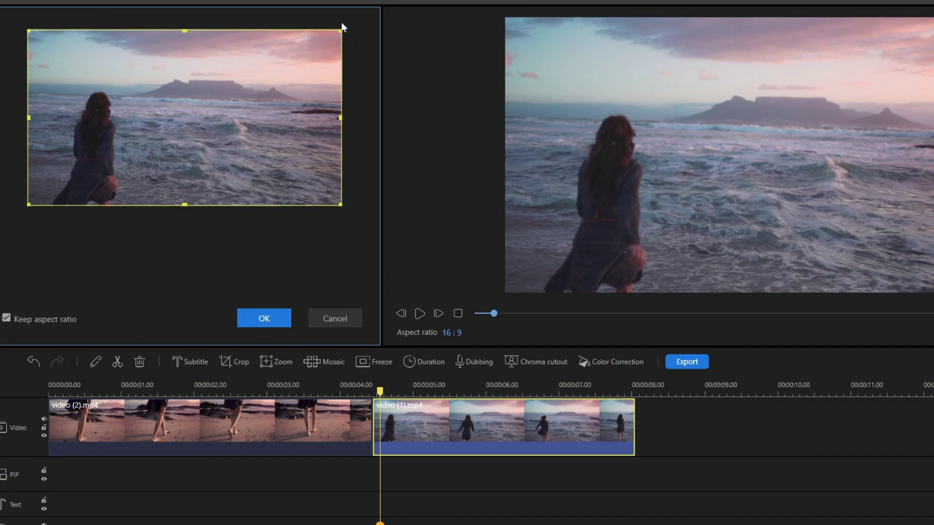
left_click_drag(340, 30, 344, 50)
left_click(272, 317)
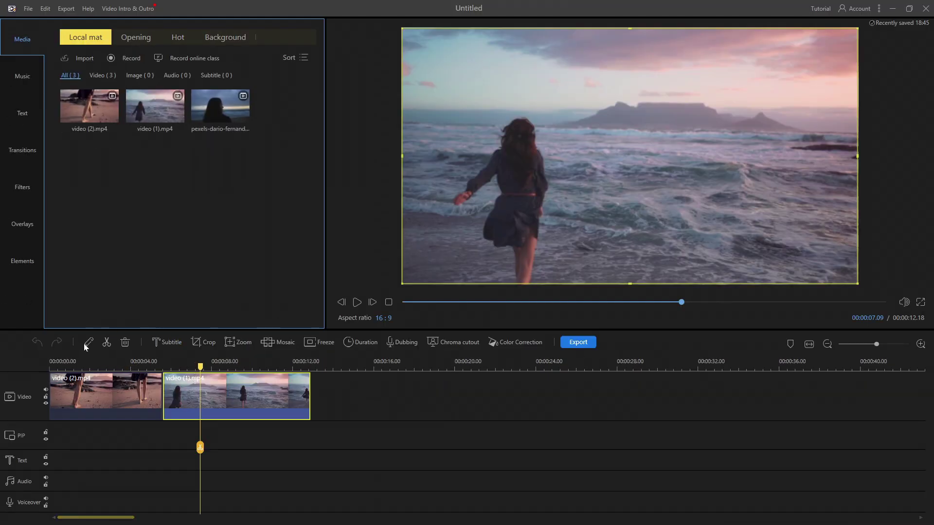
Speed video (1).mp4 up to 2.0x, undoing a trial horizontal flip, and preview it
double_click(168, 391)
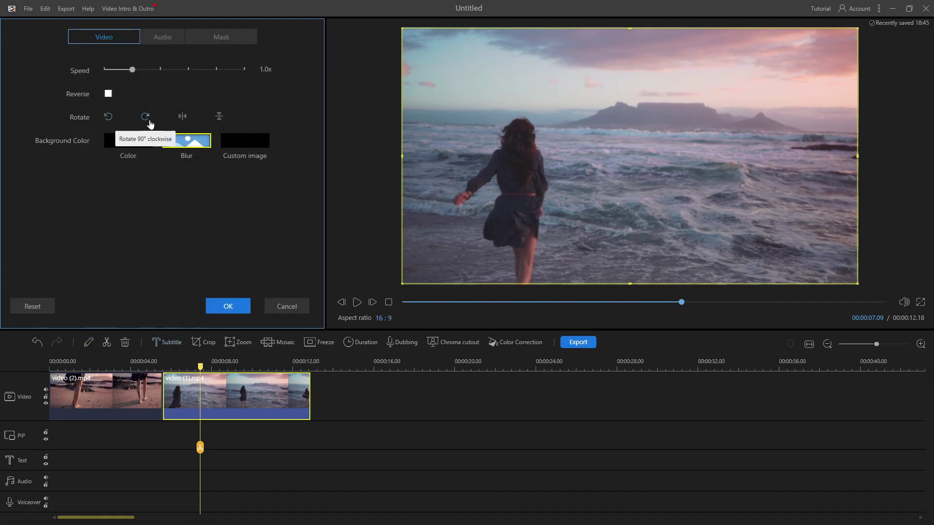
left_click(183, 117)
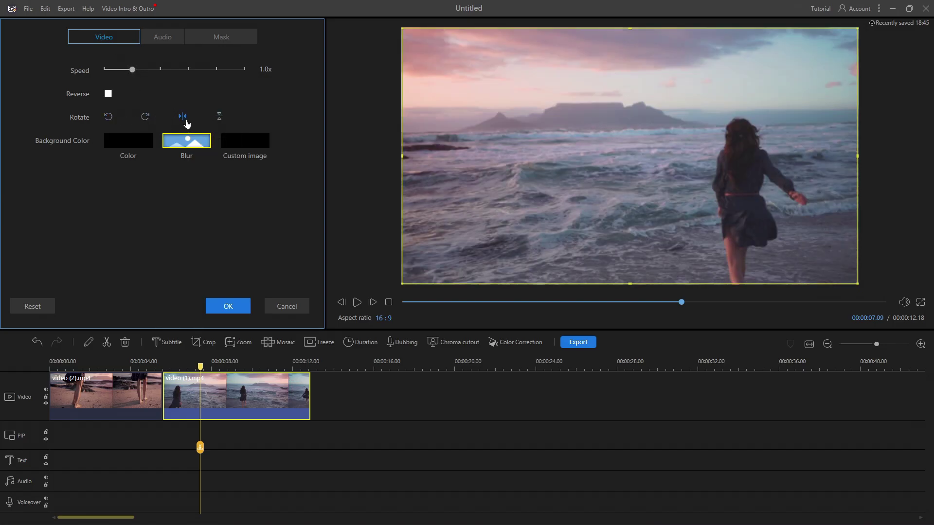
left_click(184, 119)
left_click_drag(133, 76, 160, 83)
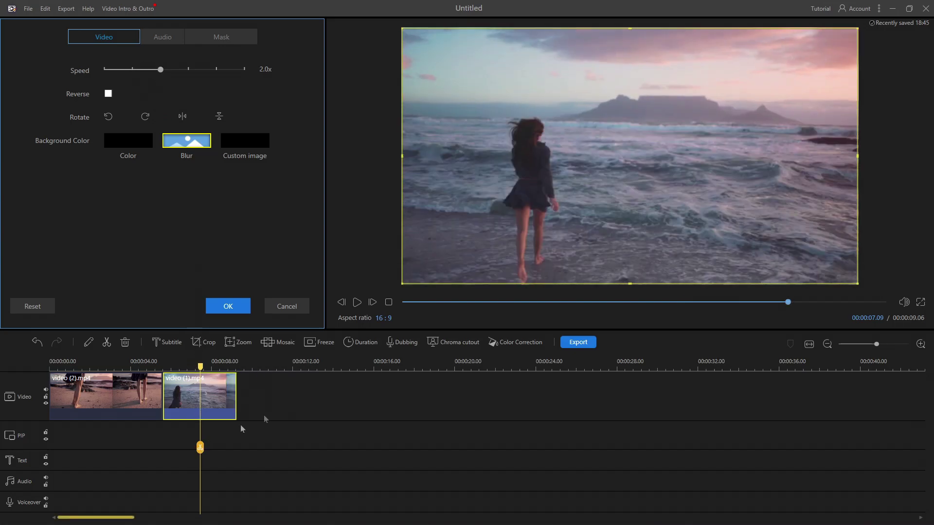
left_click(358, 302)
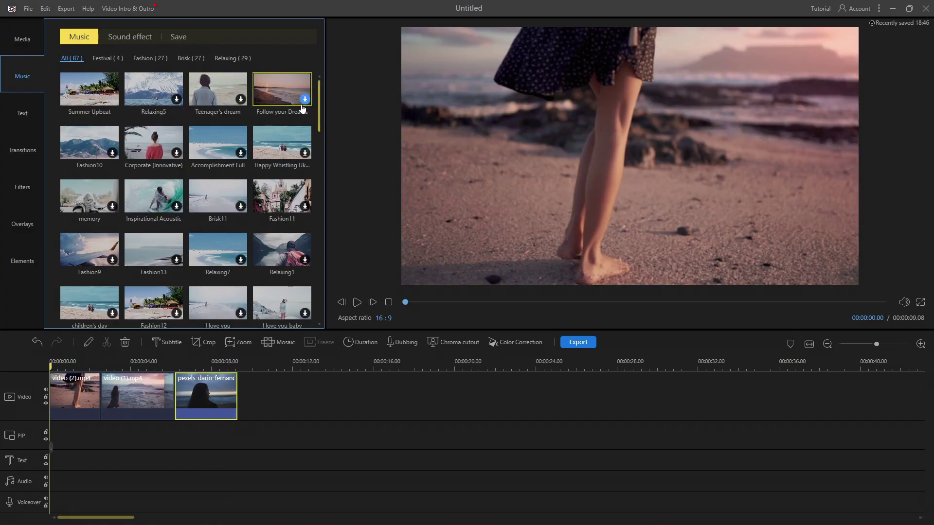
Add Summer Upbeat to the audio track, preview it, and select the third clip
scroll(321, 144, "down", 3)
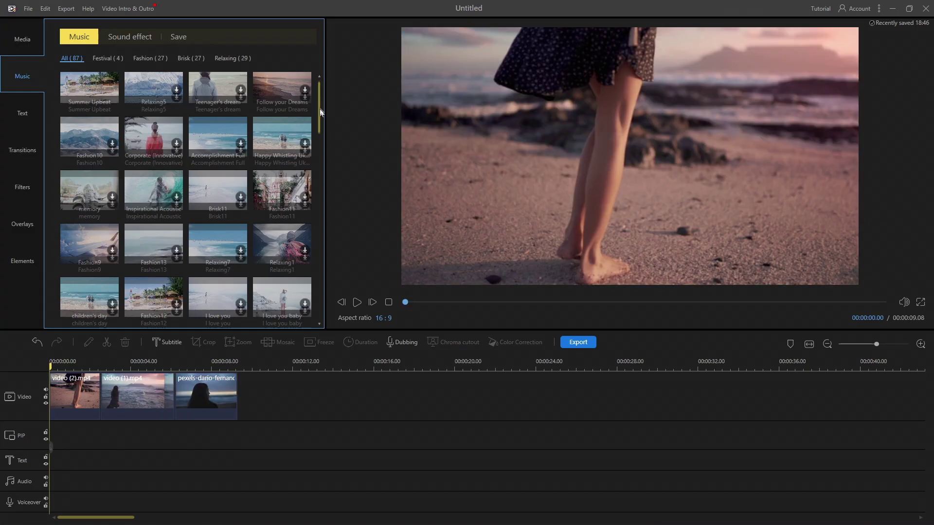
left_click_drag(321, 145, 314, 83)
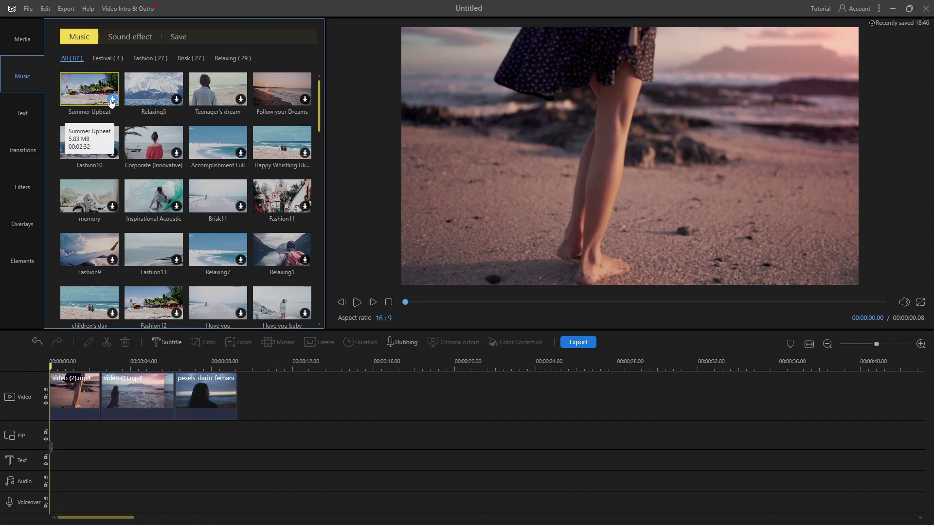
left_click(112, 101)
left_click(357, 302)
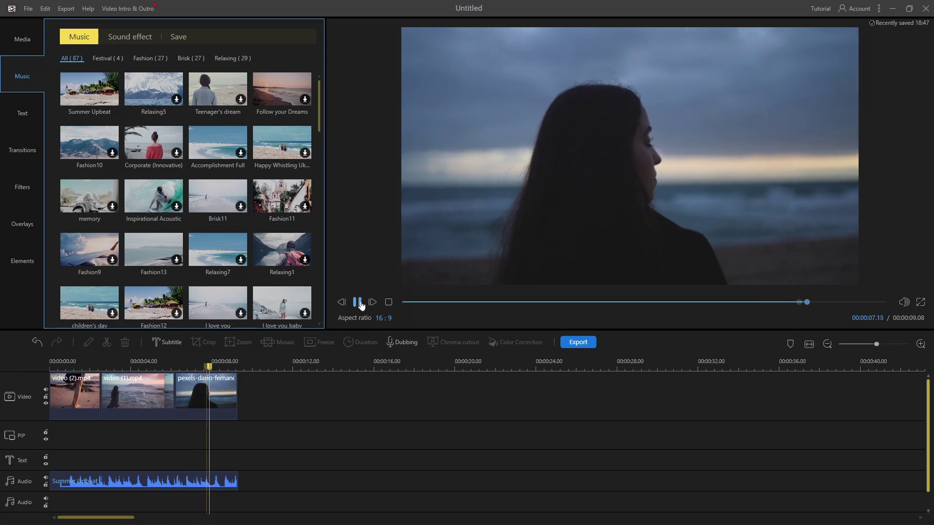
left_click(357, 302)
left_click(197, 396)
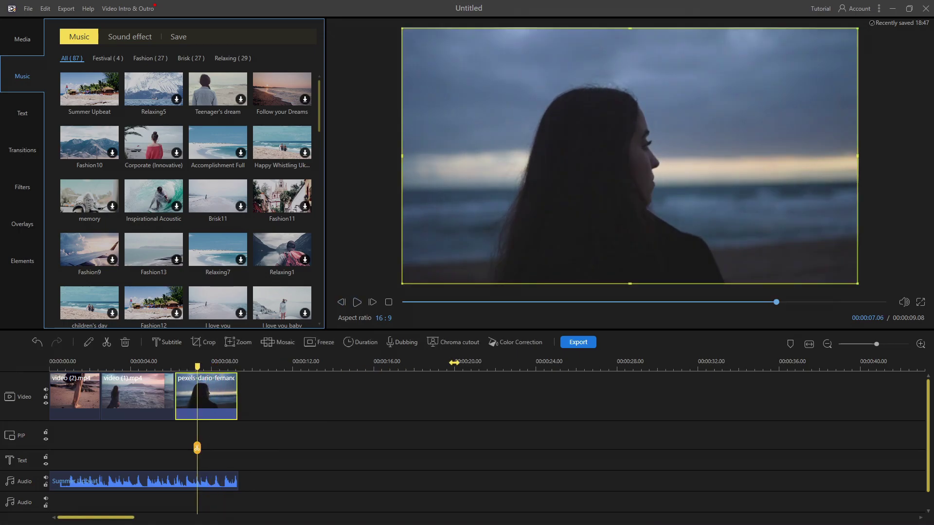
Colour-correct the pexels clip to contrast 28, brightness 22, shadow 28 and other slider values
left_click(517, 343)
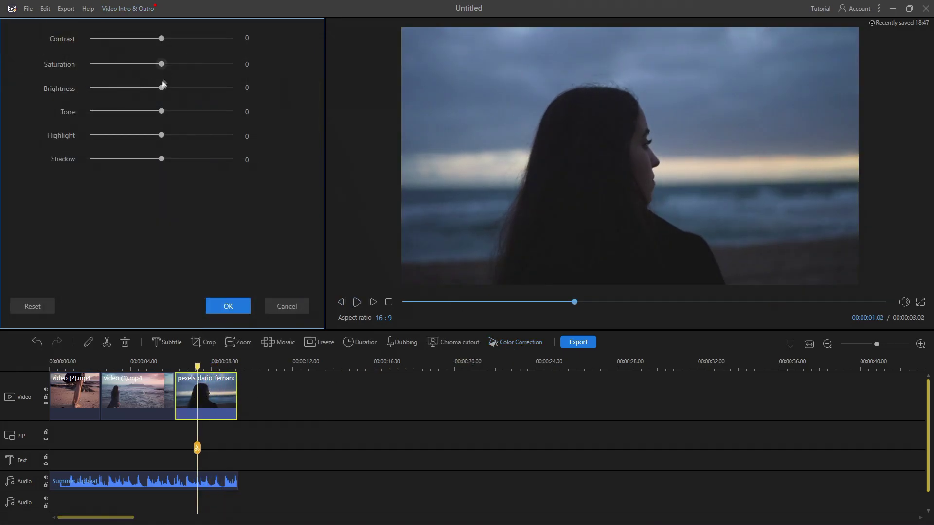
left_click_drag(161, 87, 182, 89)
left_click_drag(159, 41, 179, 40)
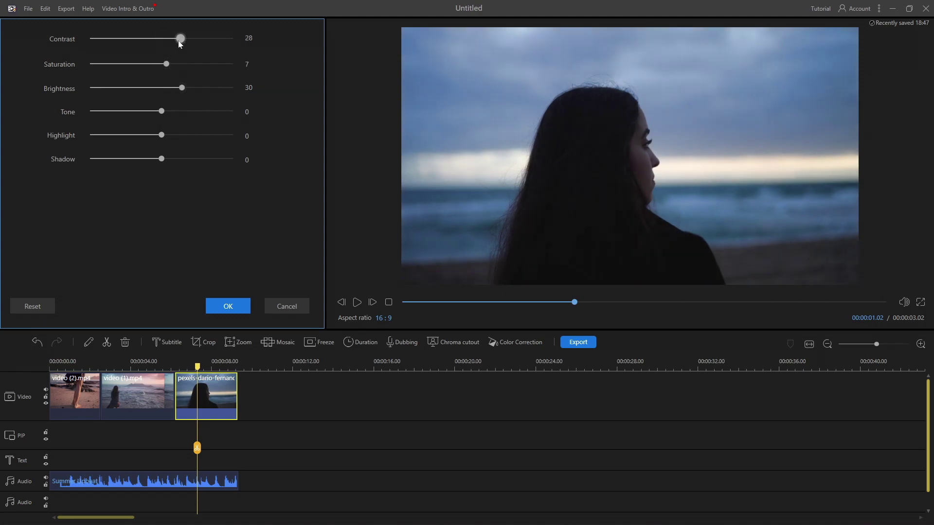
left_click_drag(161, 111, 173, 159)
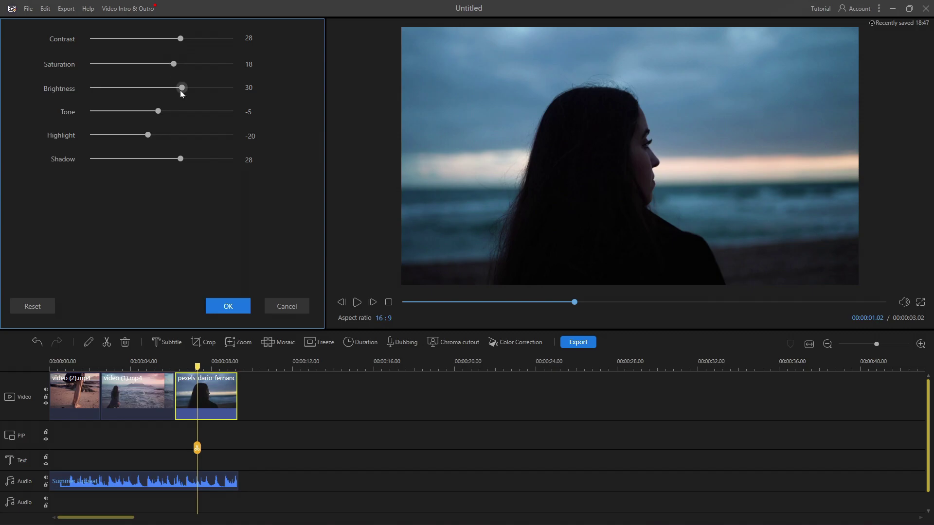
mouse_move(181, 88)
left_mouse_down()
mouse_move(165, 89)
mouse_move(176, 89)
left_mouse_up()
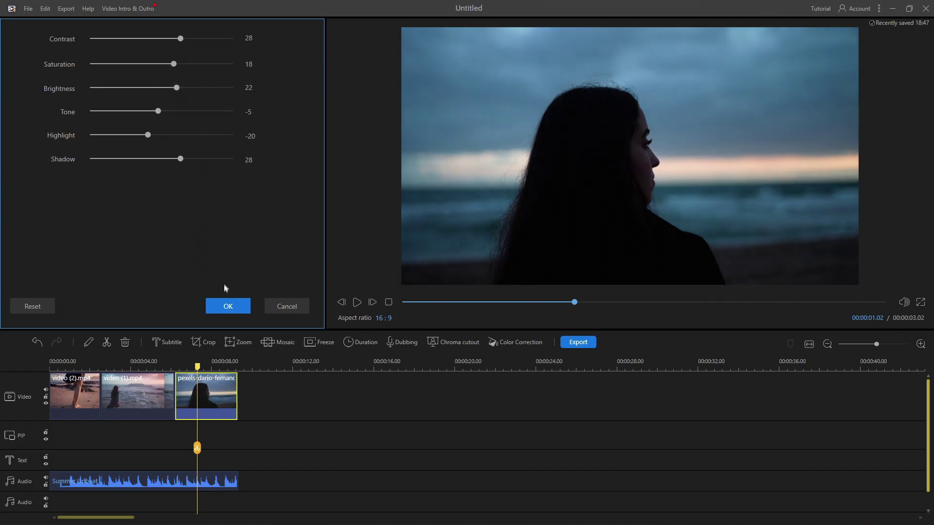
left_click(227, 306)
left_click(27, 120)
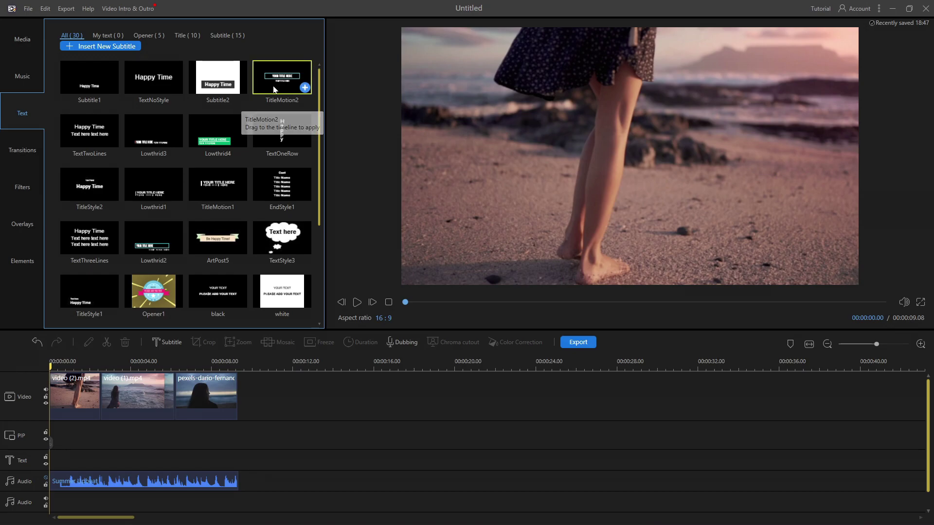
Place the TitleMotion2 title at the start of the text track
left_click_drag(274, 90, 75, 351)
left_click_drag(55, 461, 57, 462)
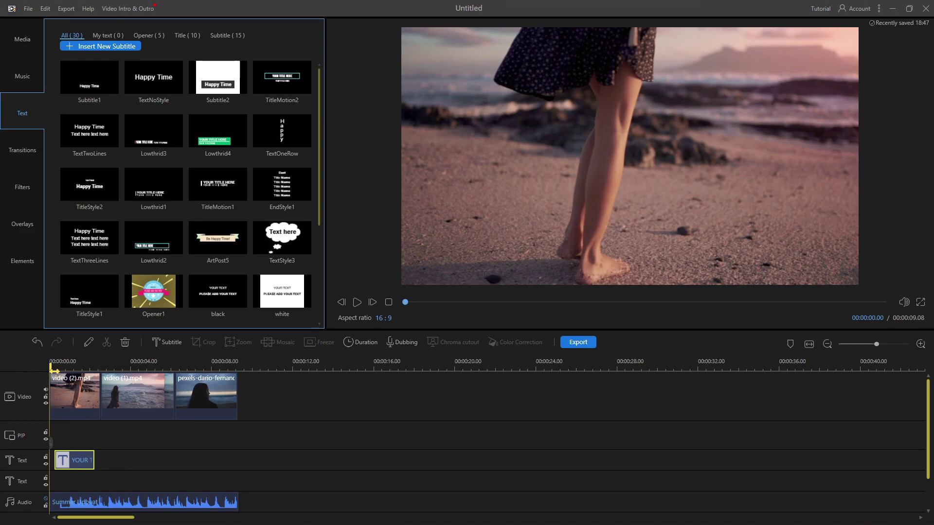
scroll(341, 394, "up", 3)
left_click(80, 364)
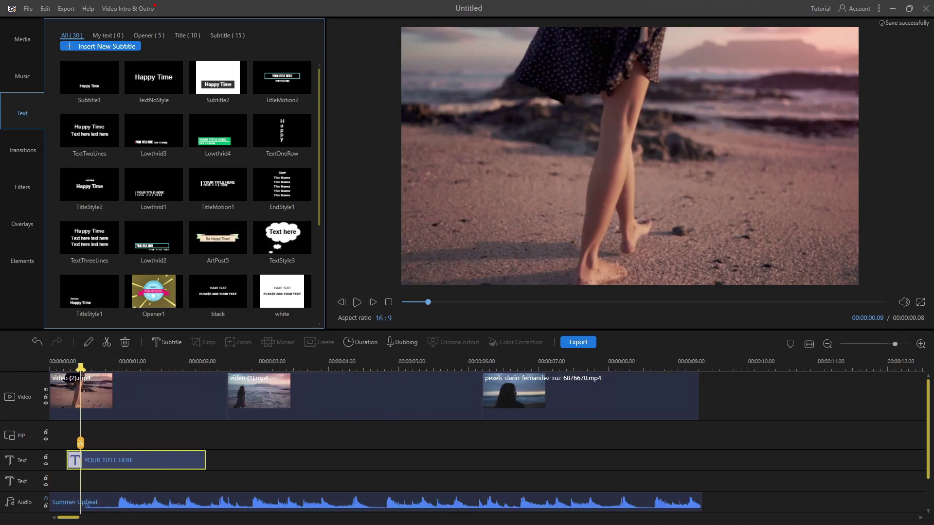
left_click_drag(80, 368, 147, 378)
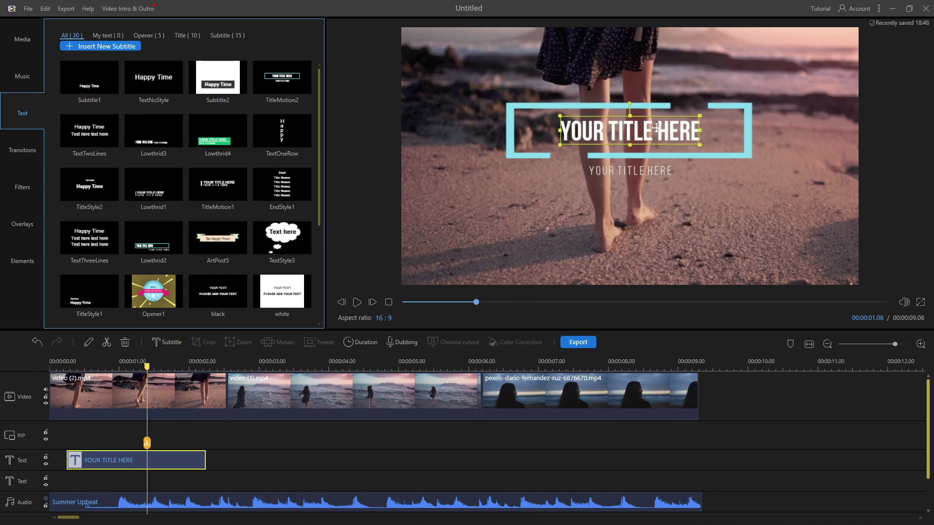
Change the title text to 'BEACH LIFE' in Gotham with word spacing 15
double_click(656, 128)
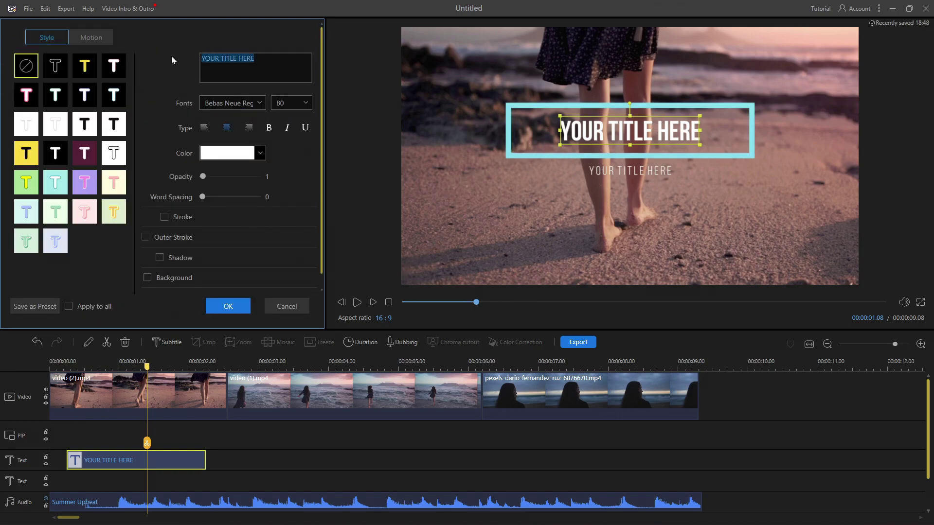
key("BackSpace")
type("BEACH LIFE")
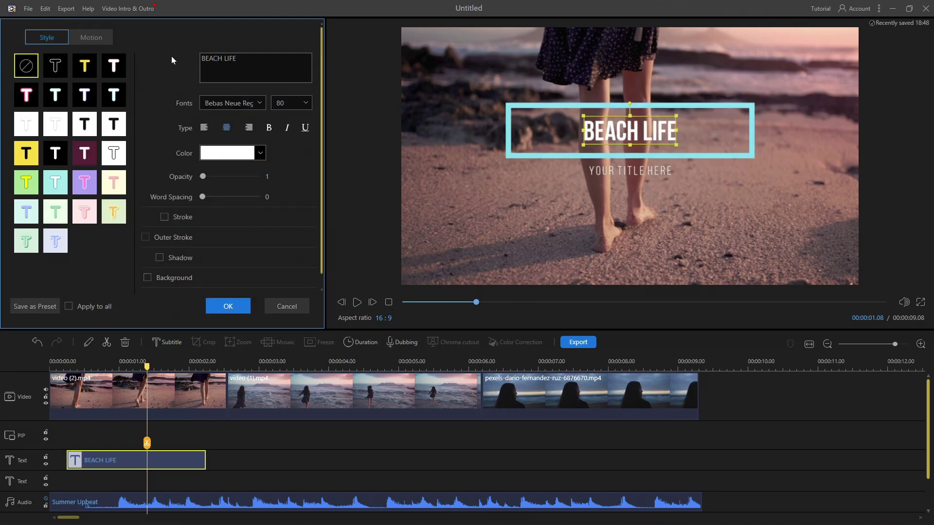
left_click(260, 103)
scroll(258, 165, "down", 5)
scroll(258, 165, "down", 6)
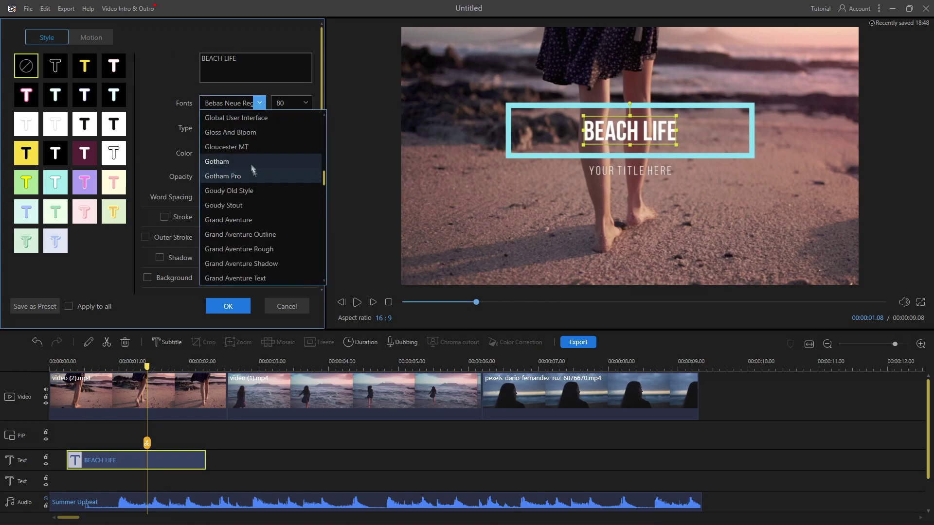
left_click(259, 160)
left_click_drag(206, 198, 220, 203)
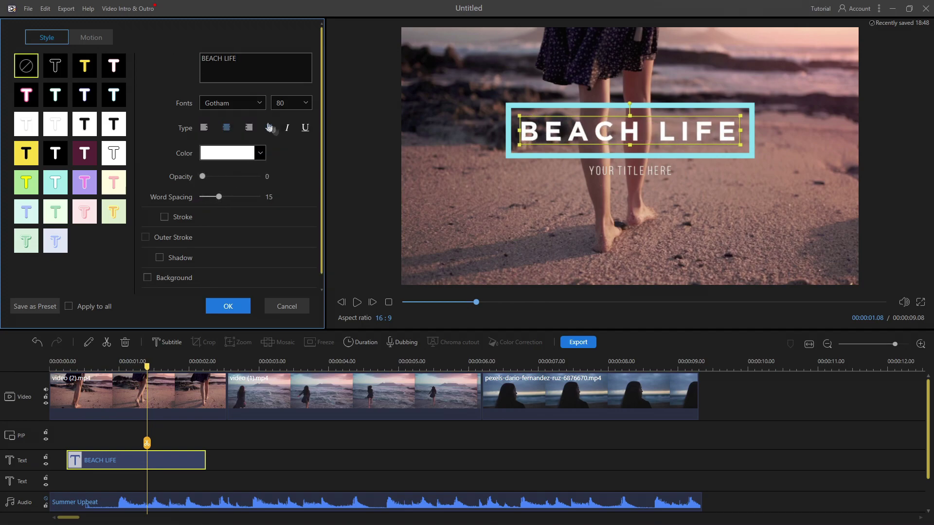
Try grey, pink and blue-stroke style presets, remove the preset, and preview the title
left_click(55, 127)
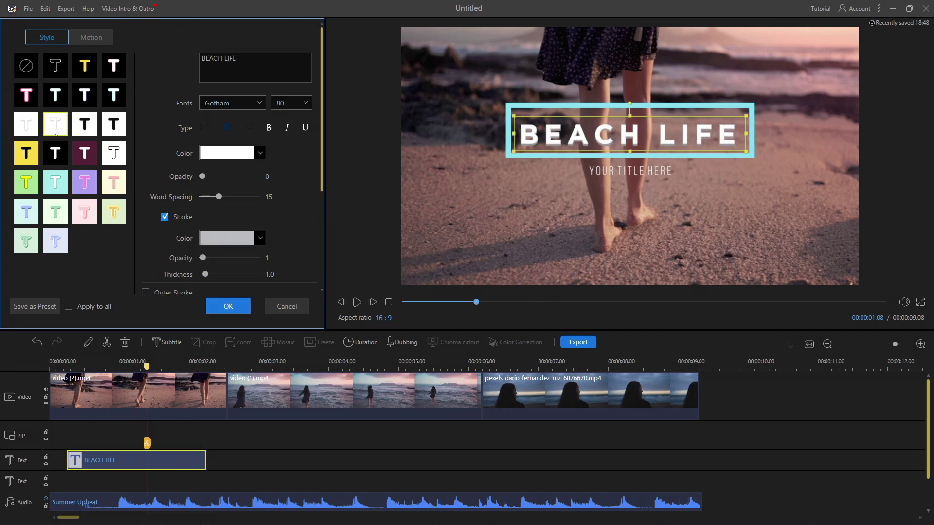
left_click(84, 182)
left_click(55, 183)
left_click(26, 66)
left_click(229, 306)
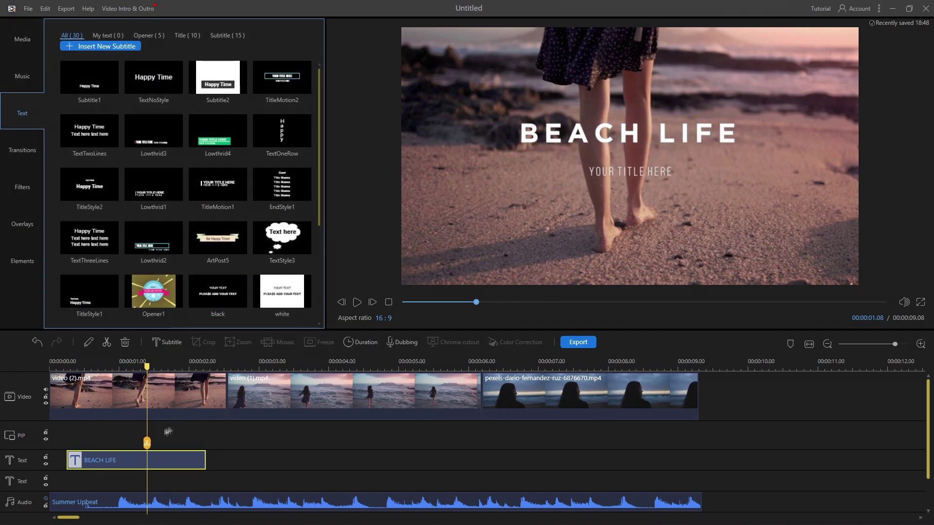
left_click(356, 303)
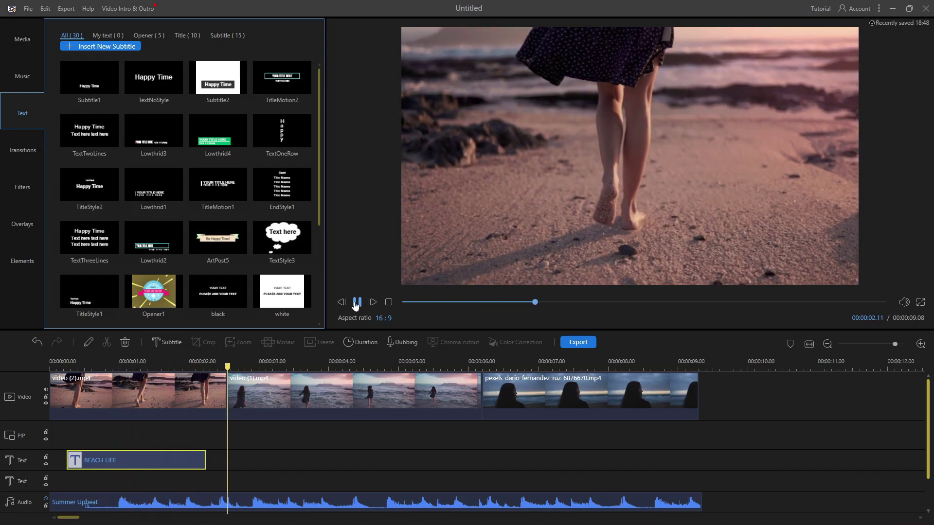
Add Glow transitions between video (2) and video (1), and between video (1) and the pexels clip
left_click(23, 150)
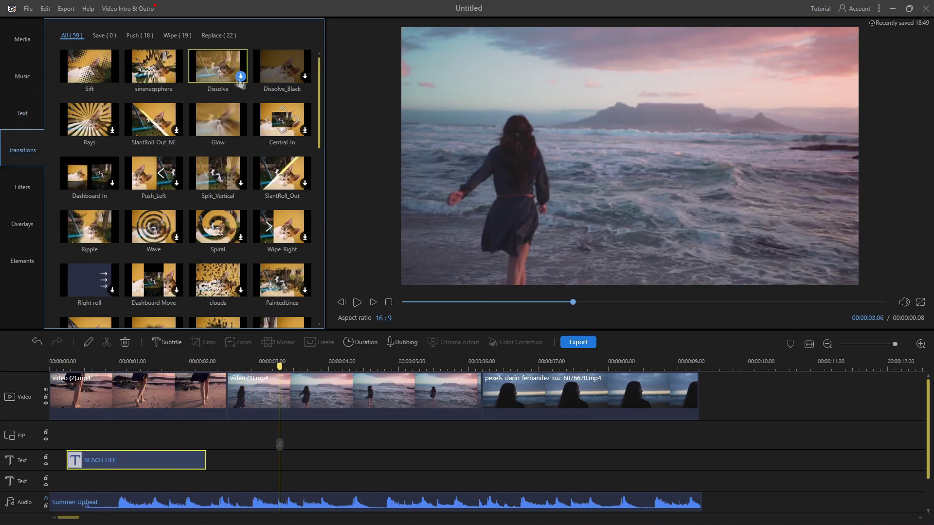
left_click_drag(320, 104, 337, 257)
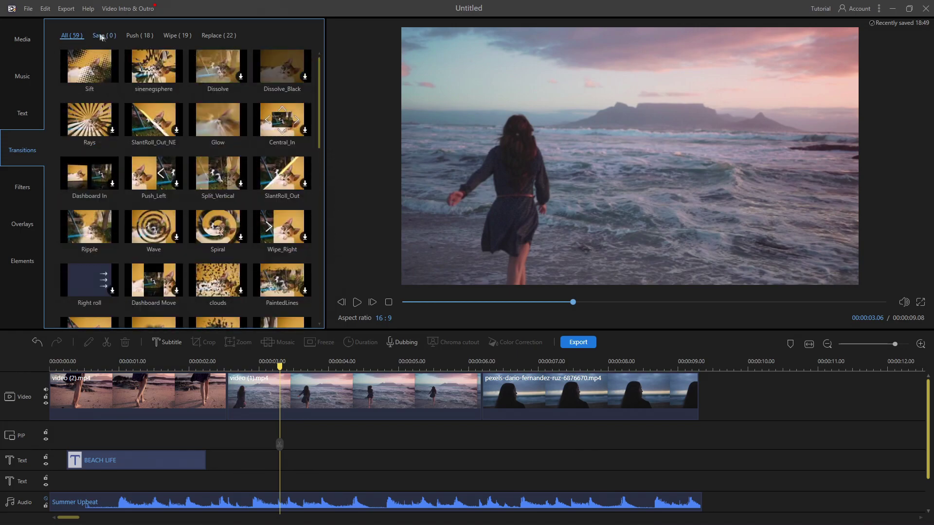
left_click(176, 35)
left_click(72, 35)
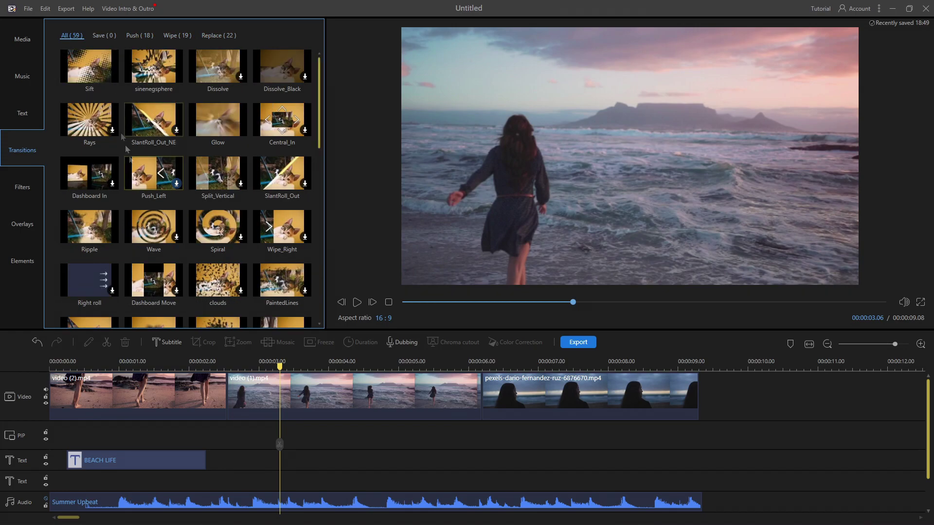
left_click(228, 114)
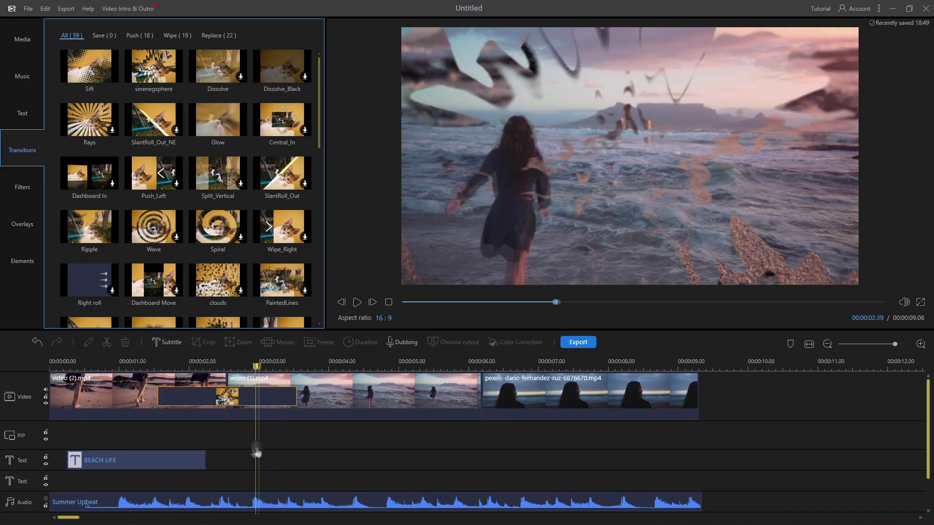
left_click(360, 305)
left_click_drag(218, 119, 476, 411)
left_click(357, 302)
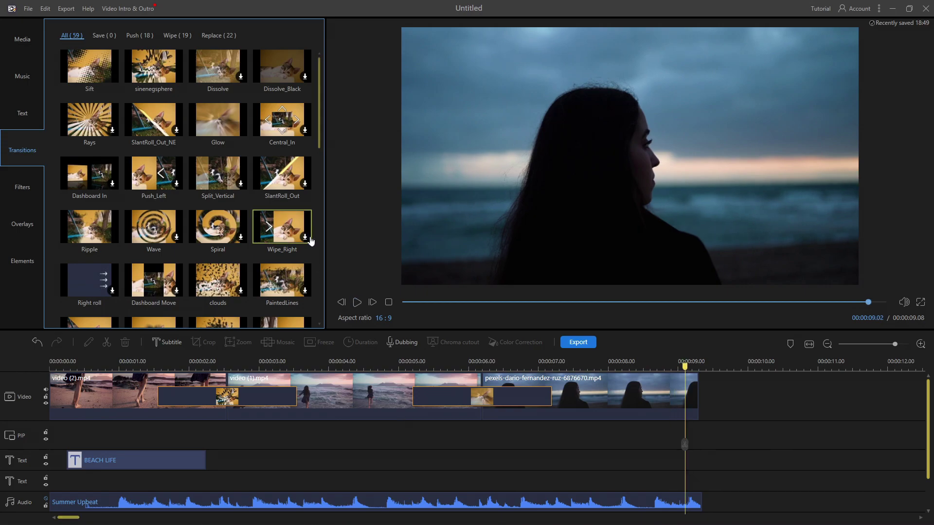
Place the food-cool filter at the start of the timeline
left_click(27, 187)
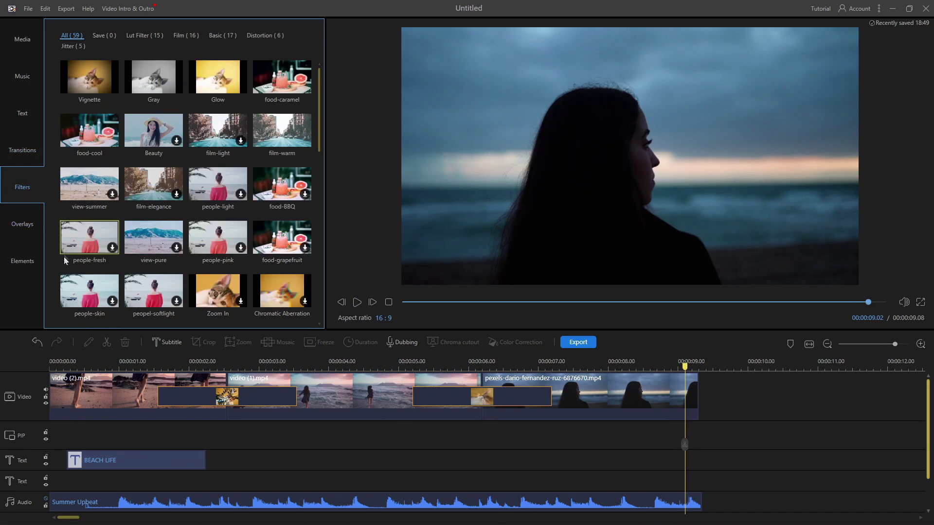
scroll(321, 139, "down", 8)
scroll(326, 136, "up", 10)
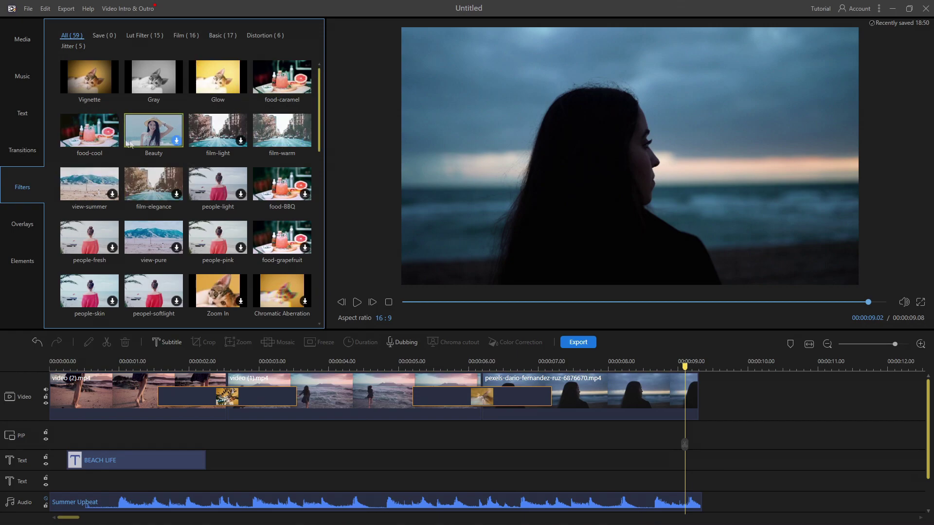
left_click_drag(111, 139, 53, 434)
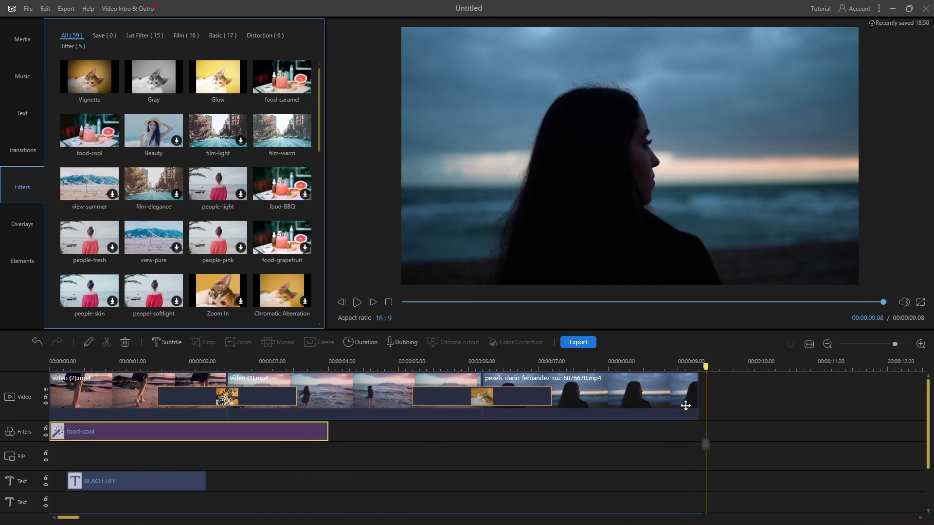
Stretch food-cool to the end of the video and add the Overlay25 camera frame
left_click_drag(685, 450, 220, 438)
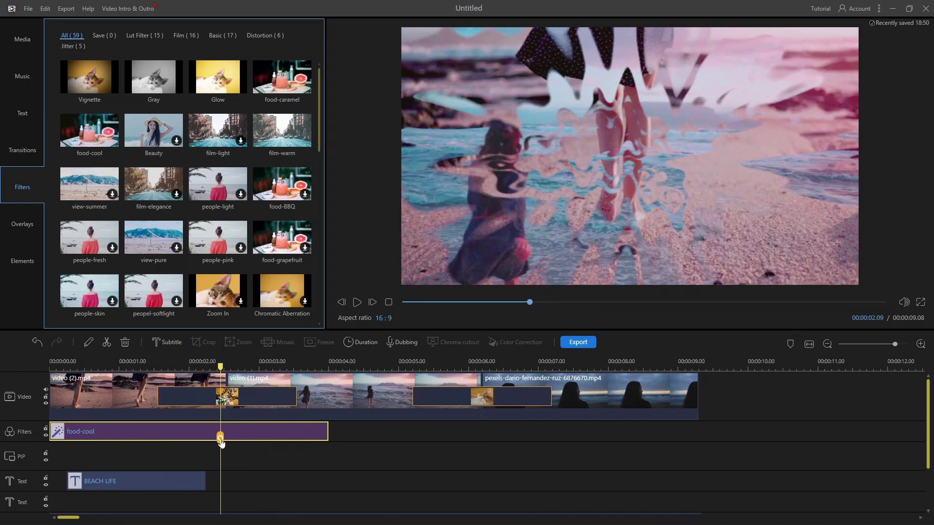
left_click_drag(326, 435, 699, 434)
left_click_drag(865, 302, 446, 302)
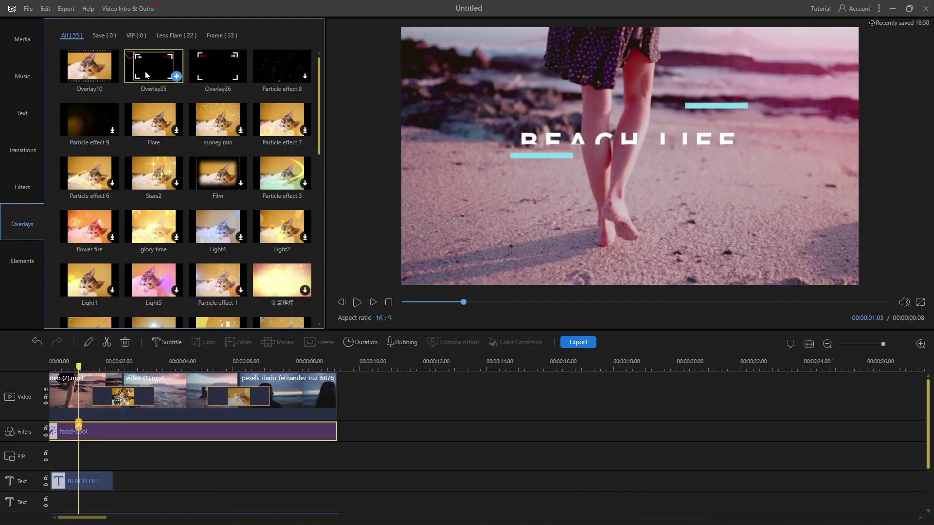
left_click(153, 66)
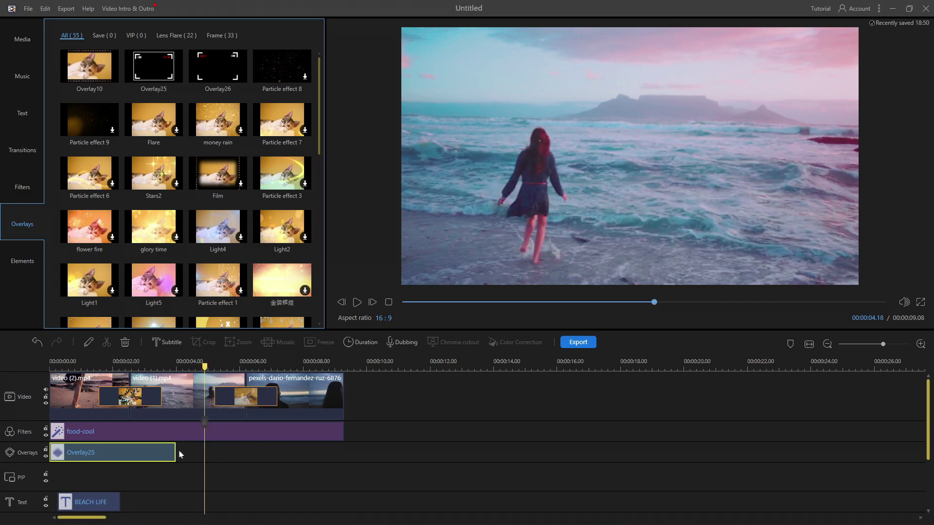
Stretch Overlay25 to the full video length and add Golden Snow starting at 0:00
left_click_drag(175, 452, 343, 452)
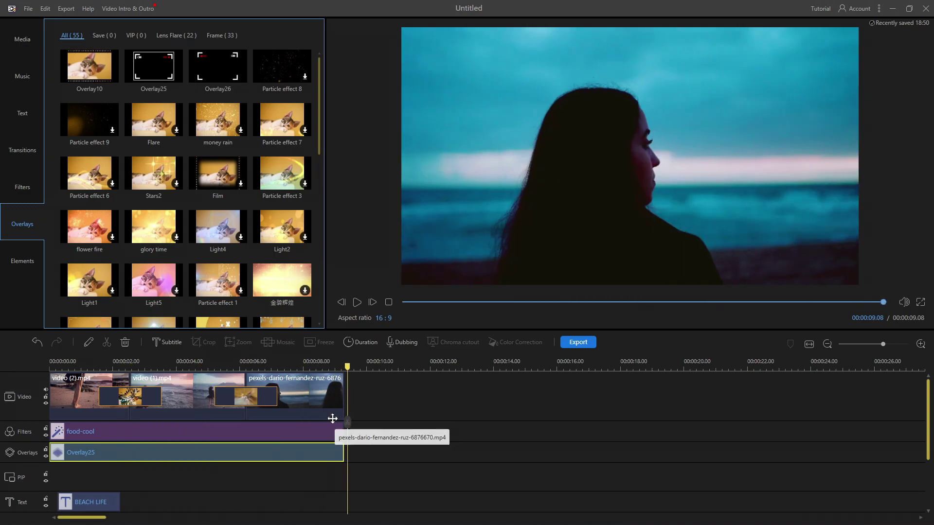
left_click(357, 303)
left_click(20, 262)
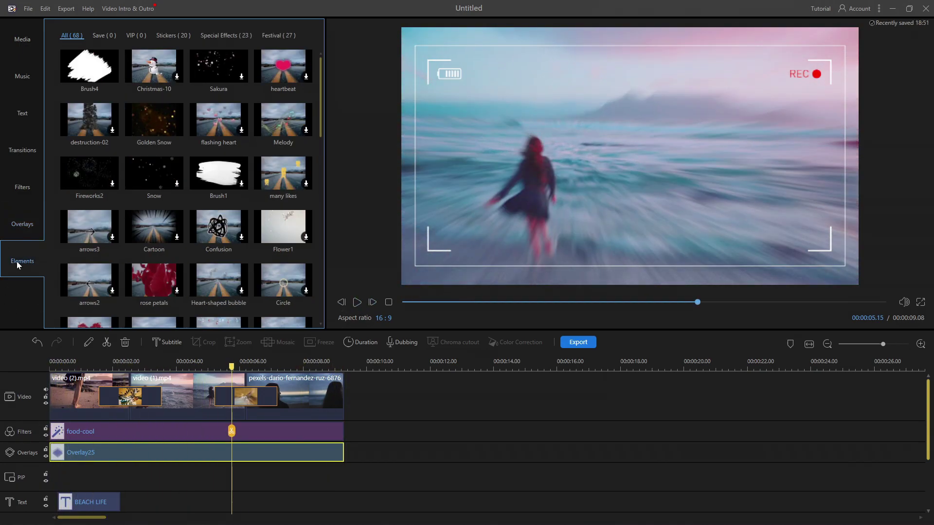
left_click_drag(320, 98, 331, 121)
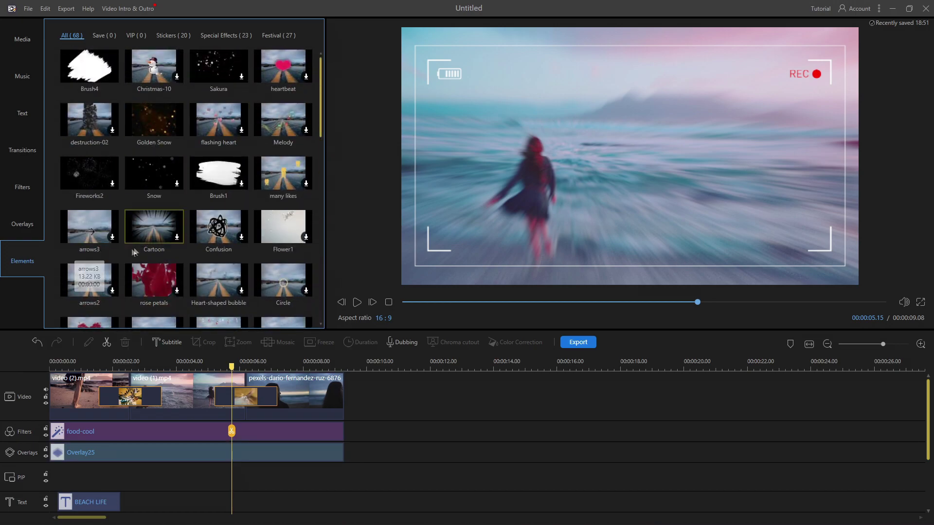
left_click(176, 131)
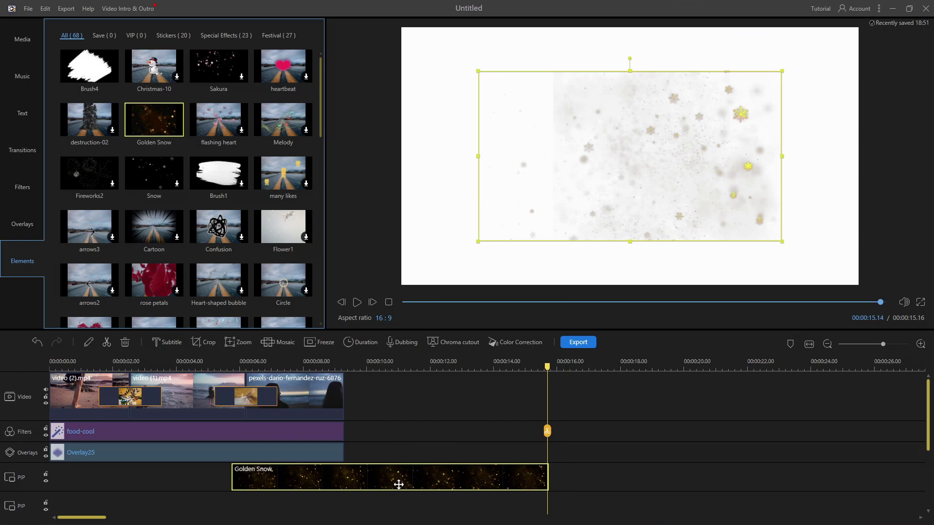
left_click_drag(454, 486, 228, 483)
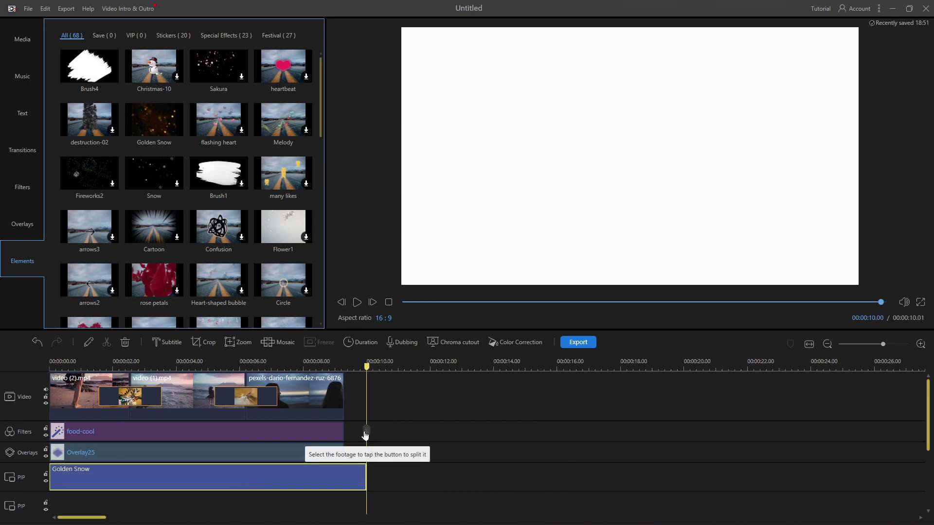
Play the video from the beginning to preview all the effects
left_click_drag(366, 433, 67, 437)
left_click(357, 302)
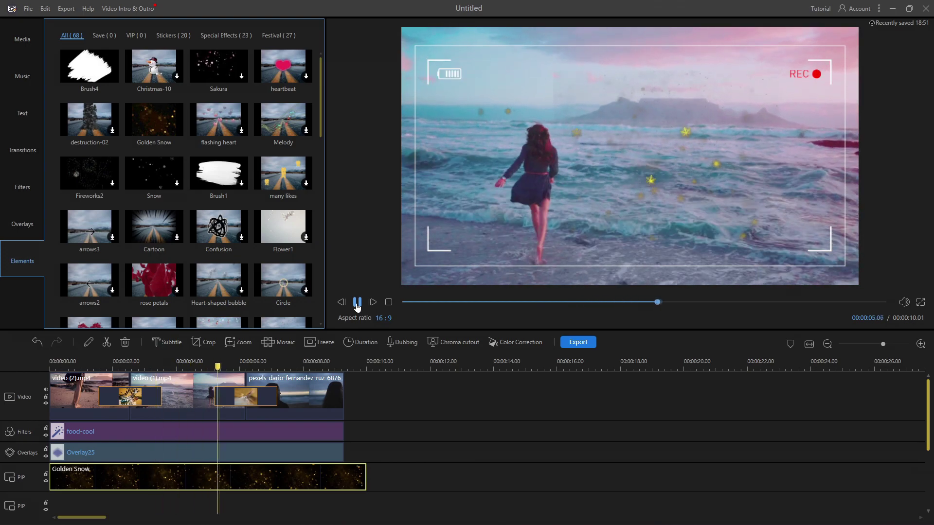
left_click(356, 302)
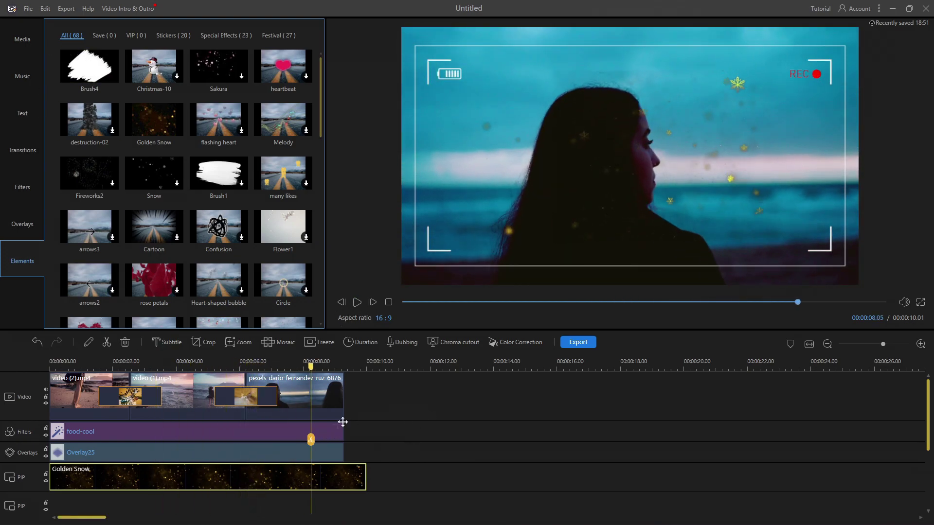
left_click_drag(308, 446, 55, 439)
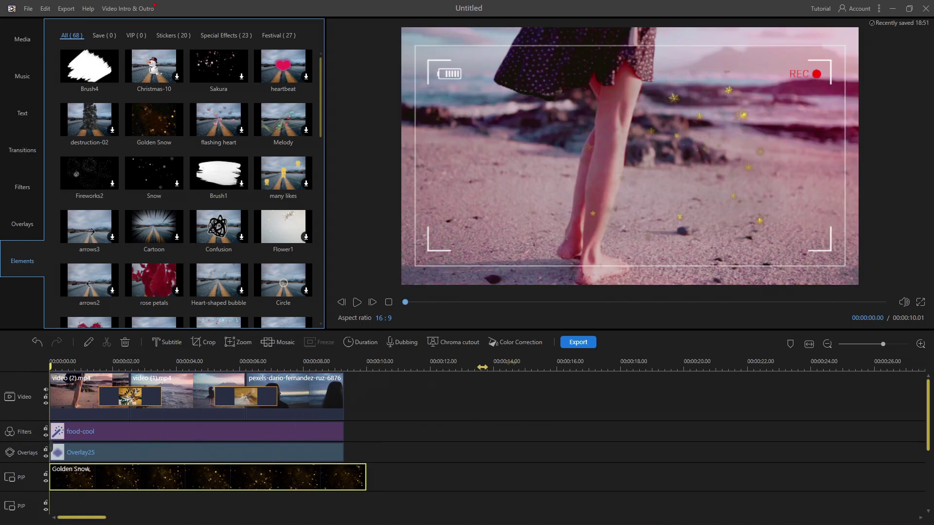
Export the edited beach video as MyVideo_3 with MP4 format and High quality
left_click(586, 343)
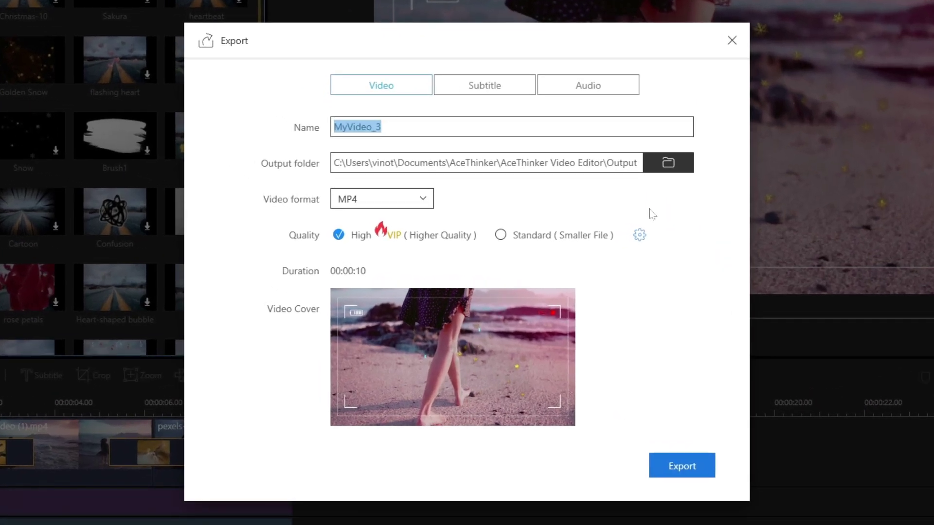
left_click(348, 239)
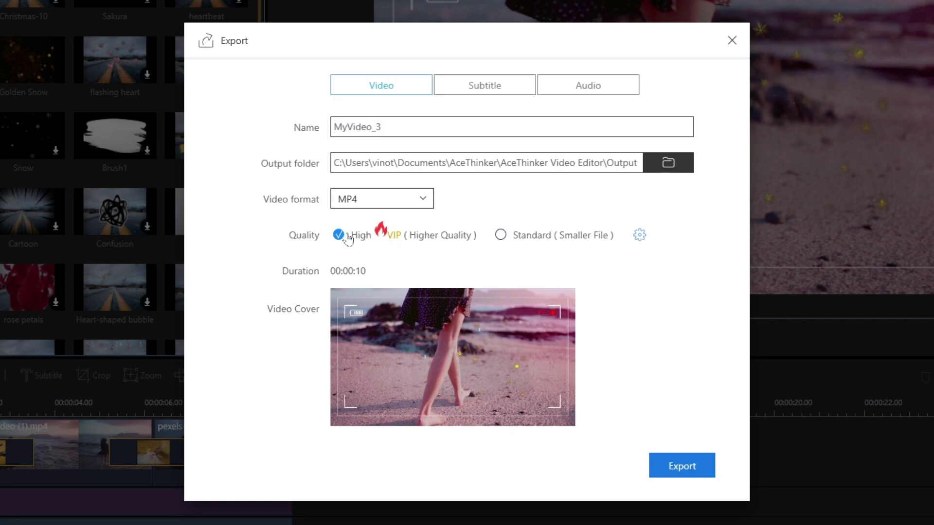
left_click(423, 199)
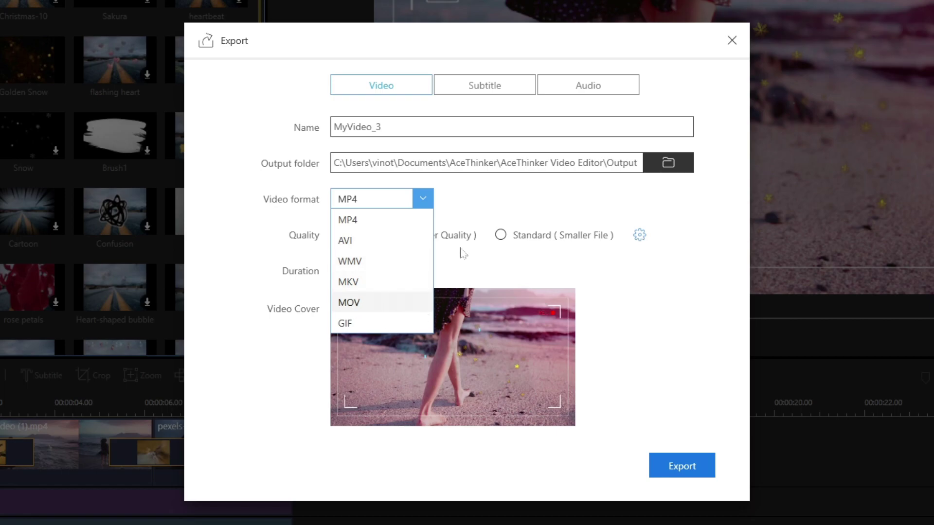
left_click(488, 202)
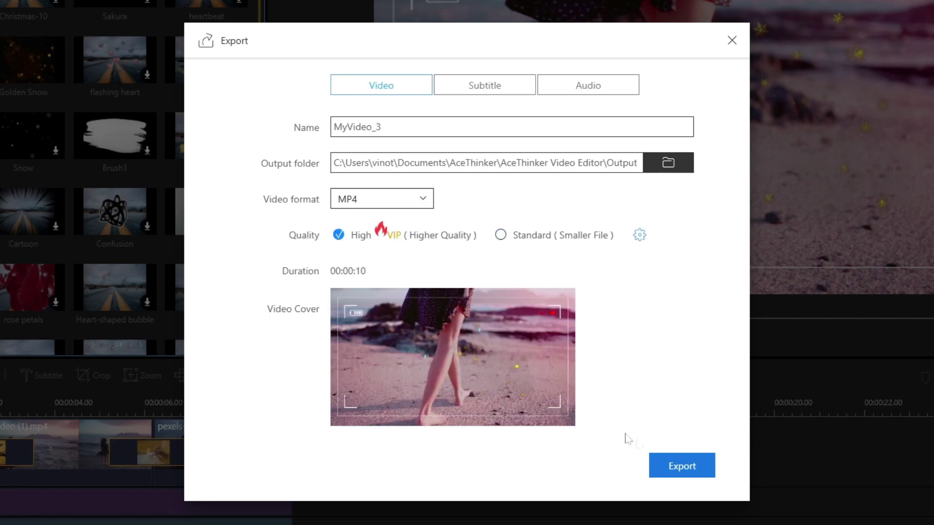
left_click(676, 471)
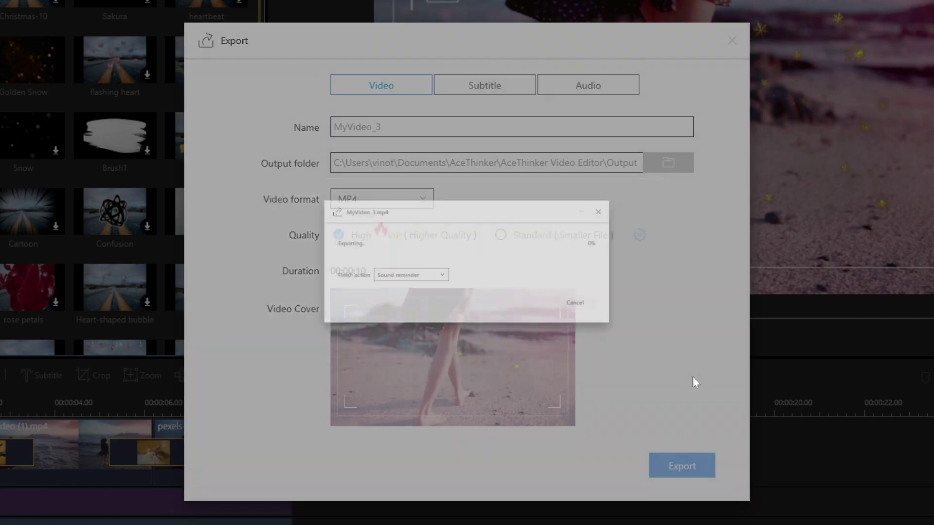